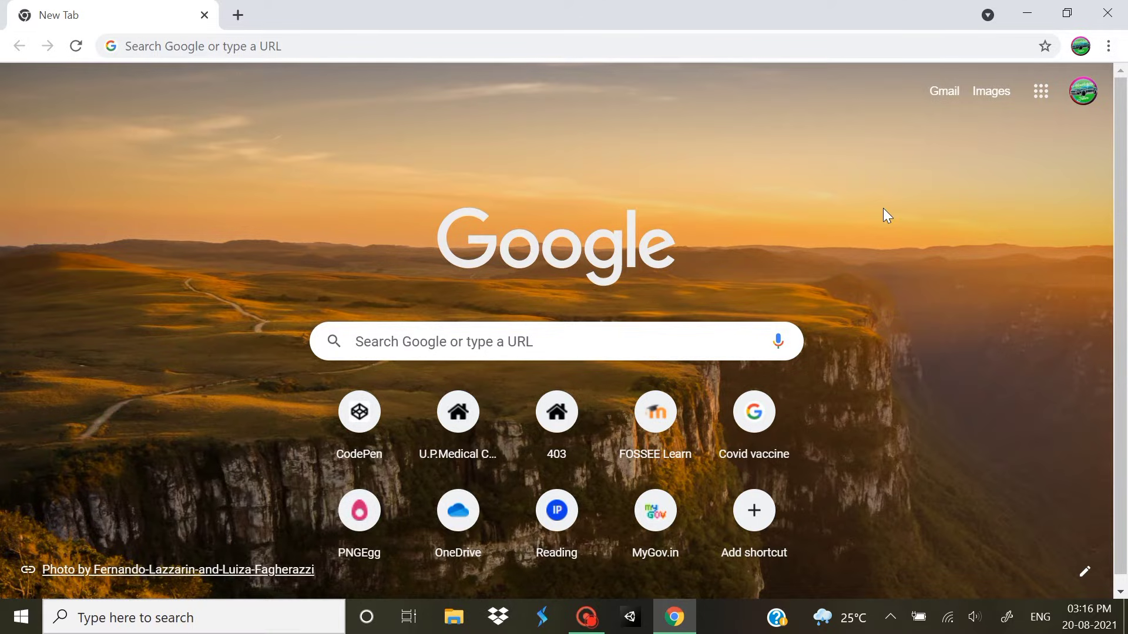
Search Google for 'cst suite', discarding the suggested completion
left_click(447, 341)
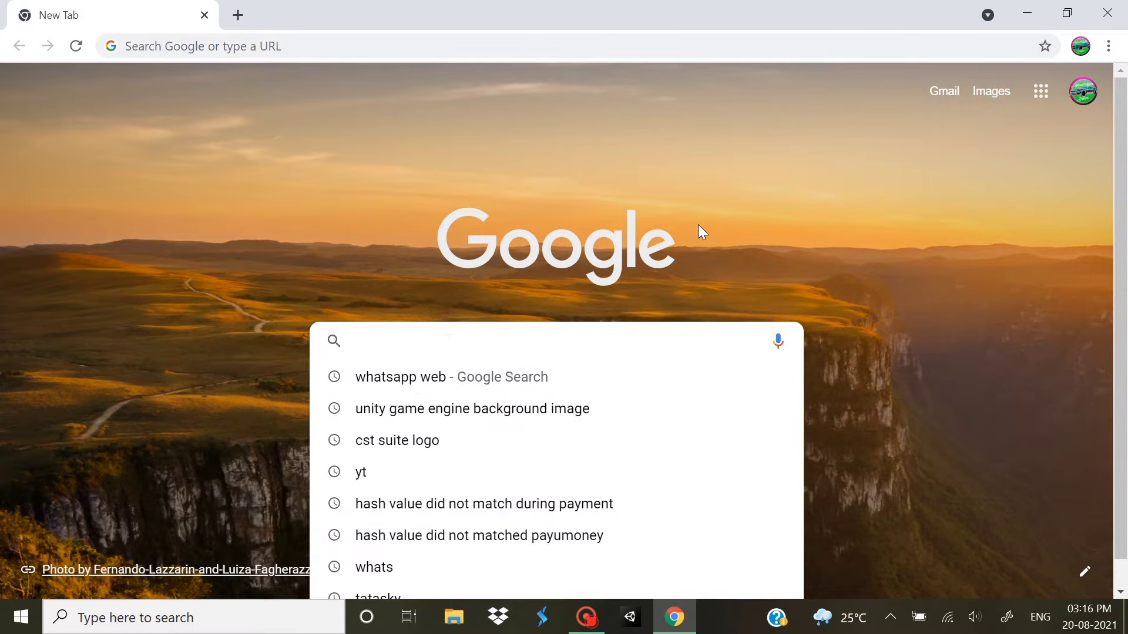
type("cst")
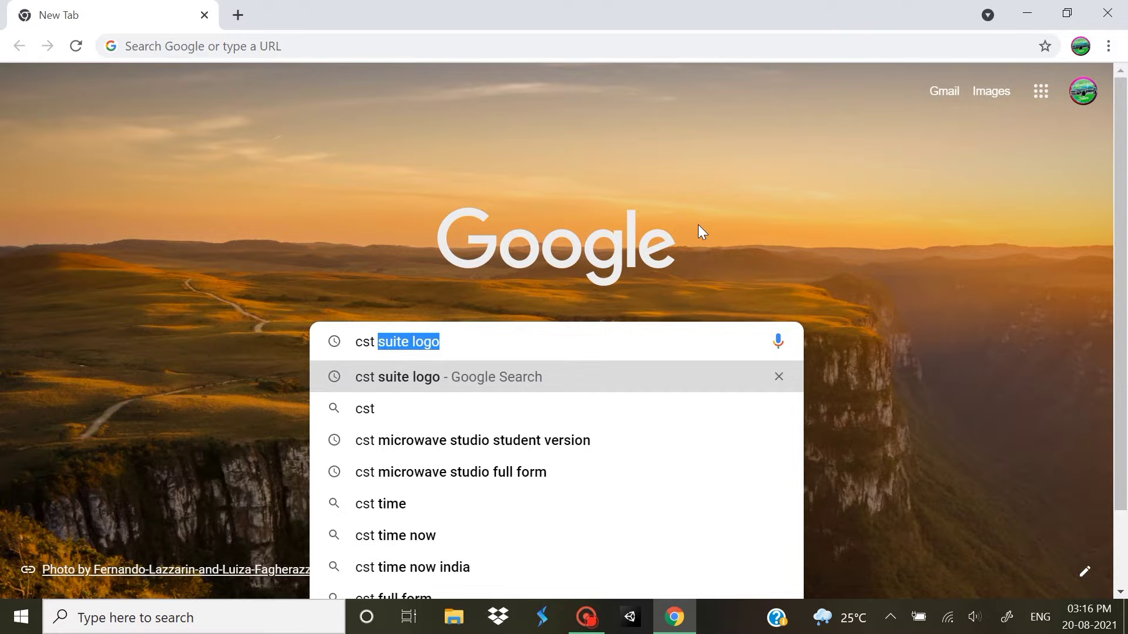
type(" suite")
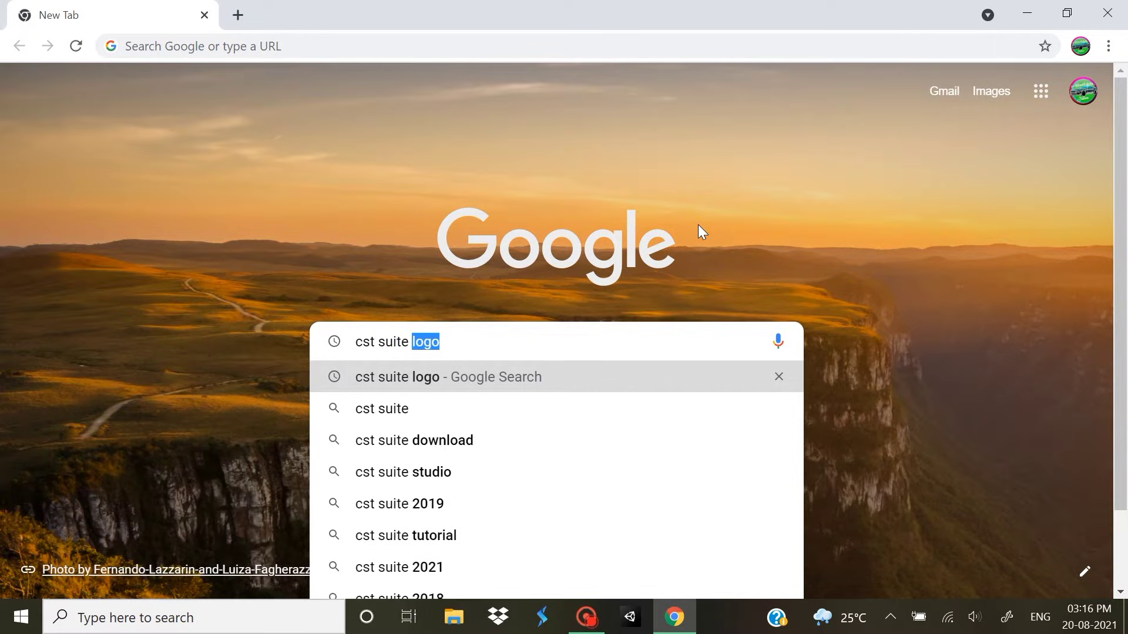
key("BackSpace")
key("Return")
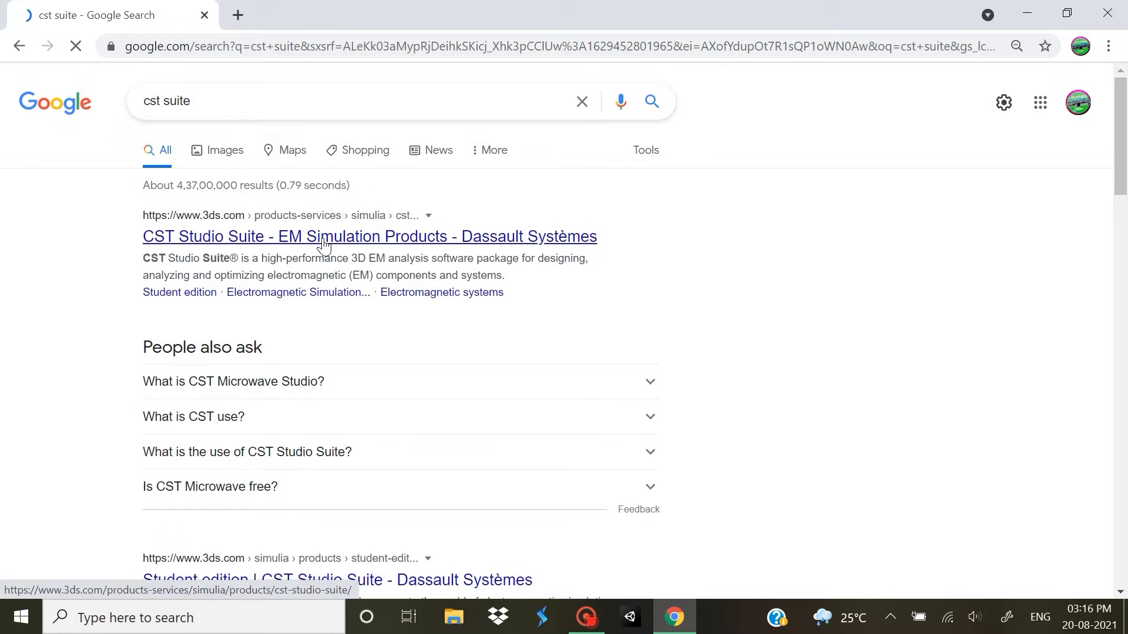
Open the 3ds.com CST Studio Suite page from the first result and scroll to the Student edition tile
left_click(323, 241)
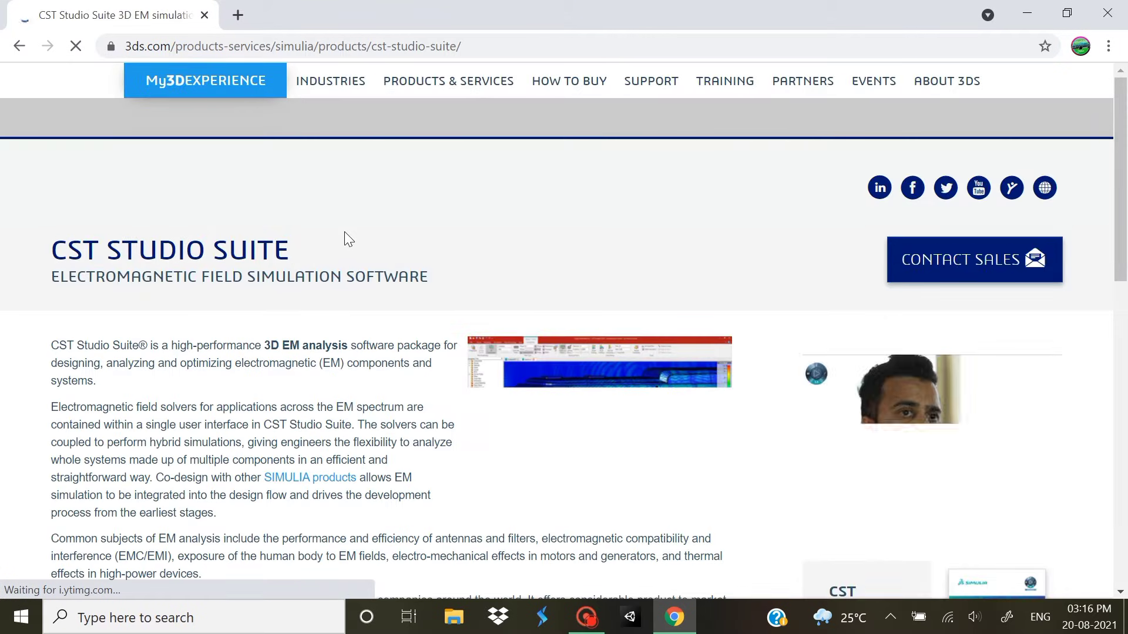
mouse_move(552, 197)
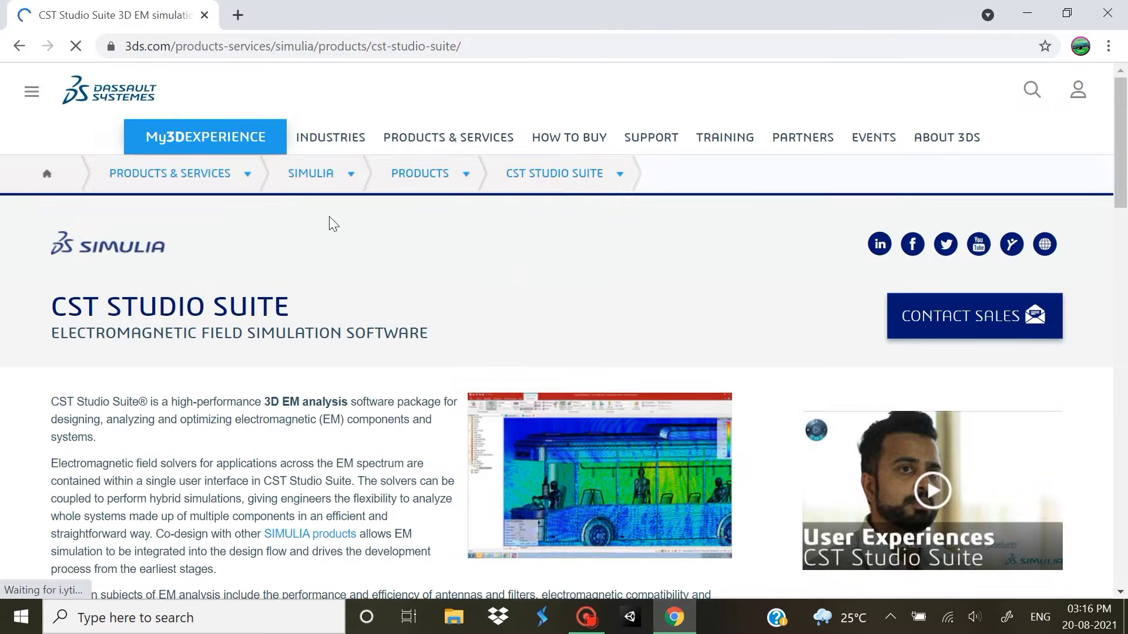
scroll(317, 253, "down", 6)
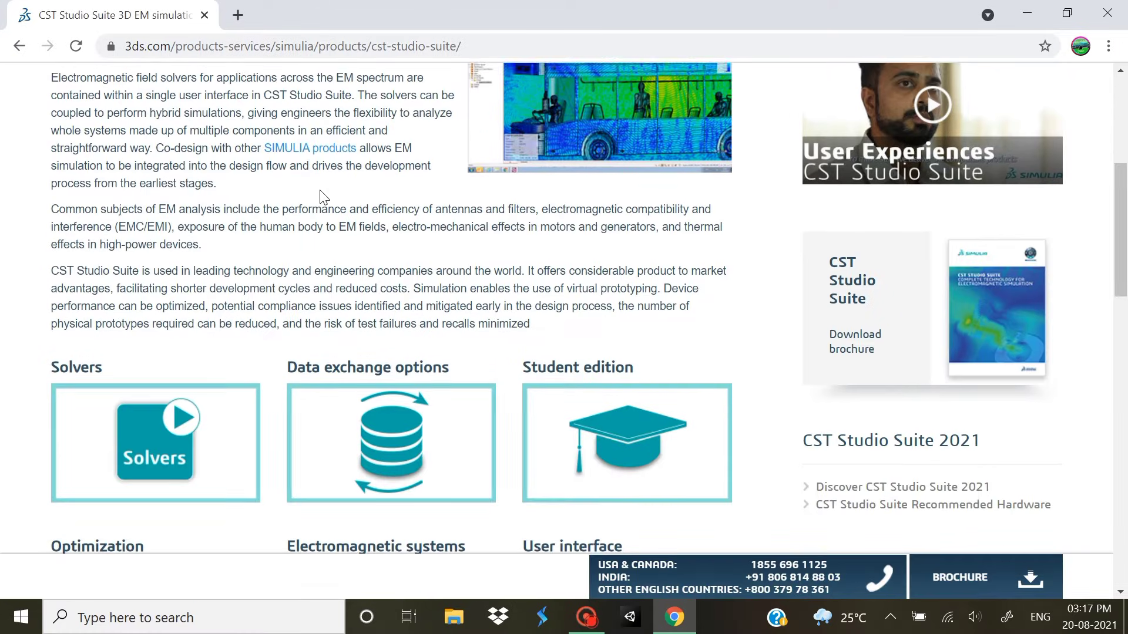
scroll(319, 197, "up", 7)
scroll(373, 302, "down", 7)
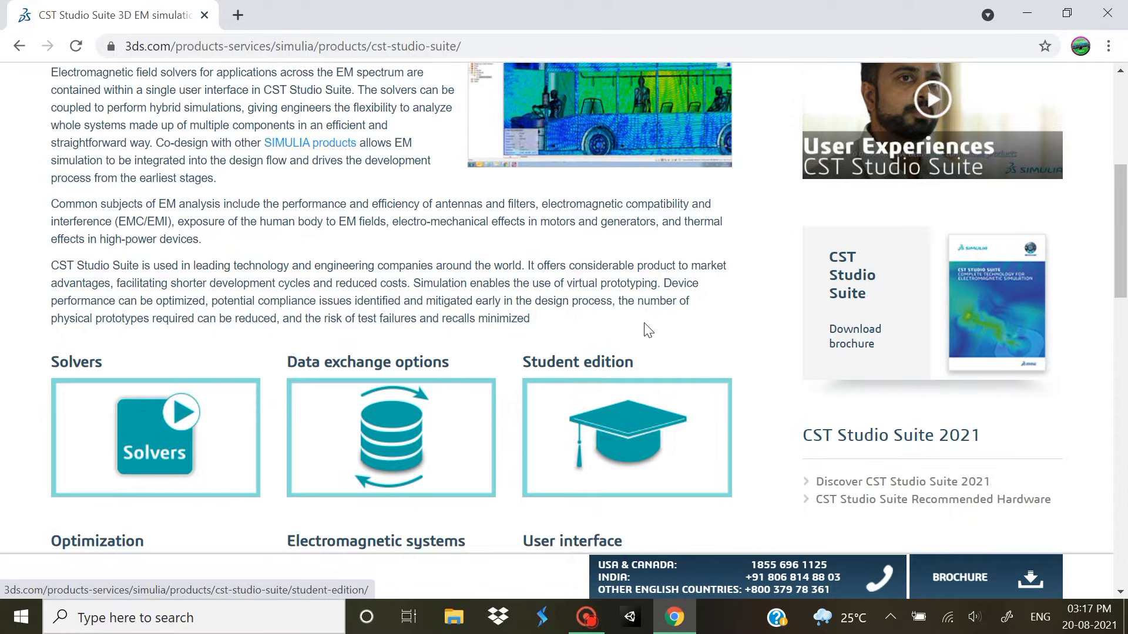
scroll(644, 329, "down", 3)
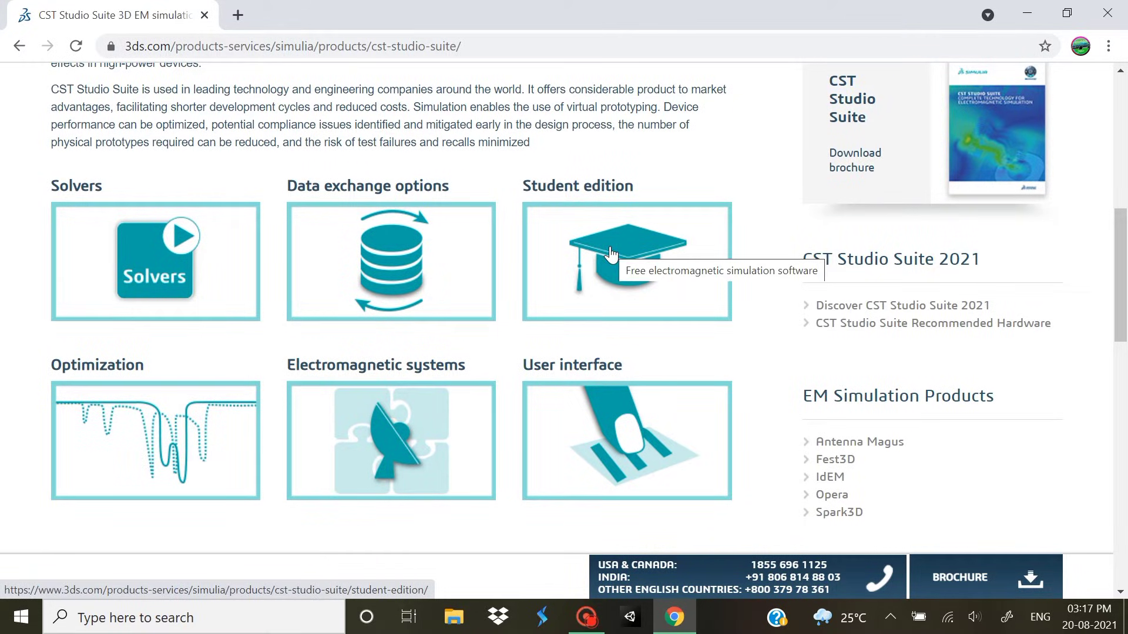
Open the Student Edition page and scroll down to its free download offer
left_click(612, 255)
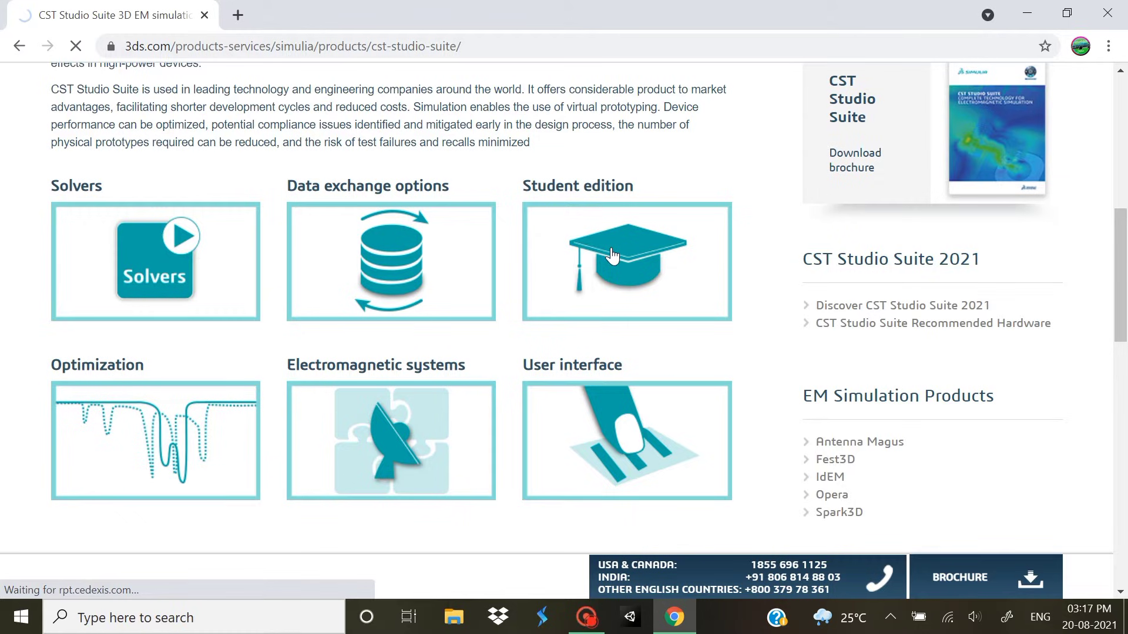
scroll(606, 249, "down", 2)
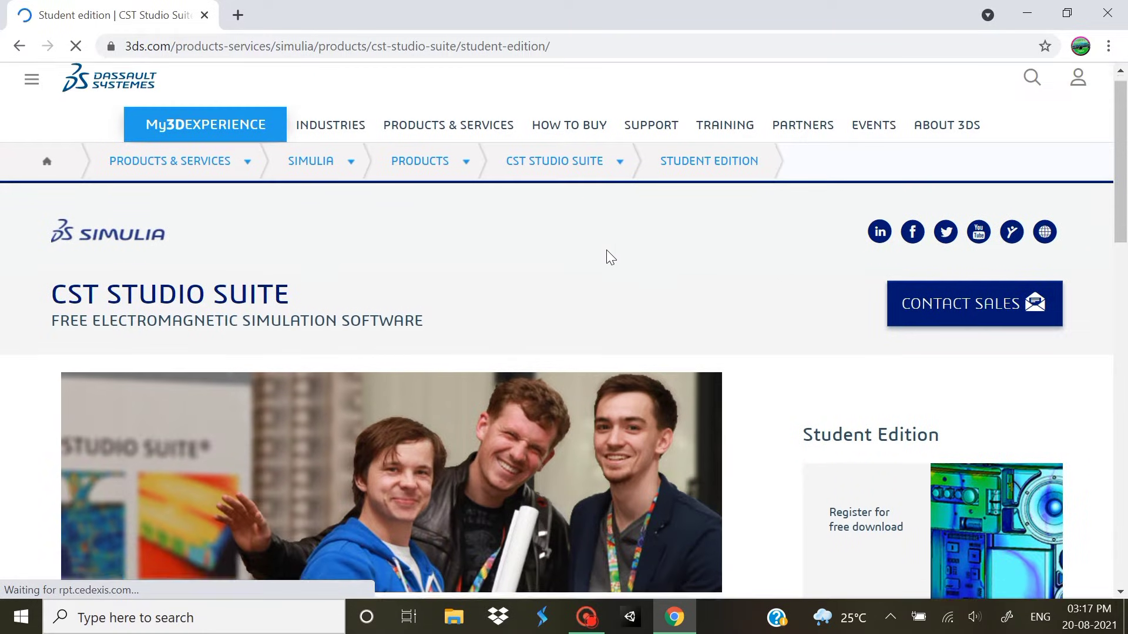
scroll(615, 242, "down", 7)
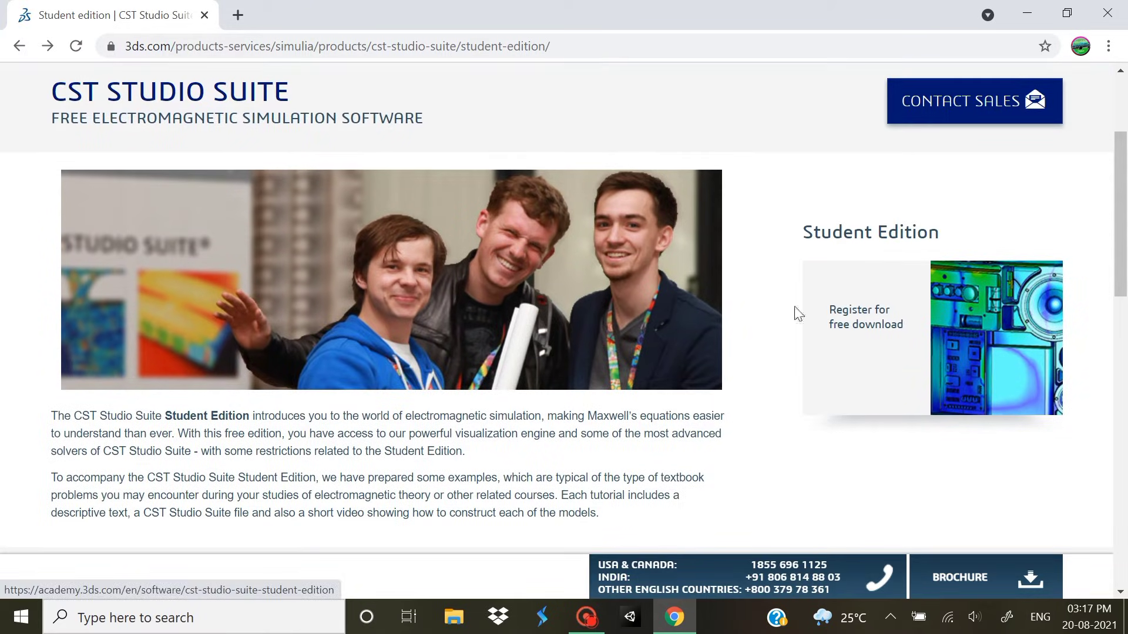
Follow 'Register for free download' to the academy.3ds.com Student Edition page
left_click(864, 354)
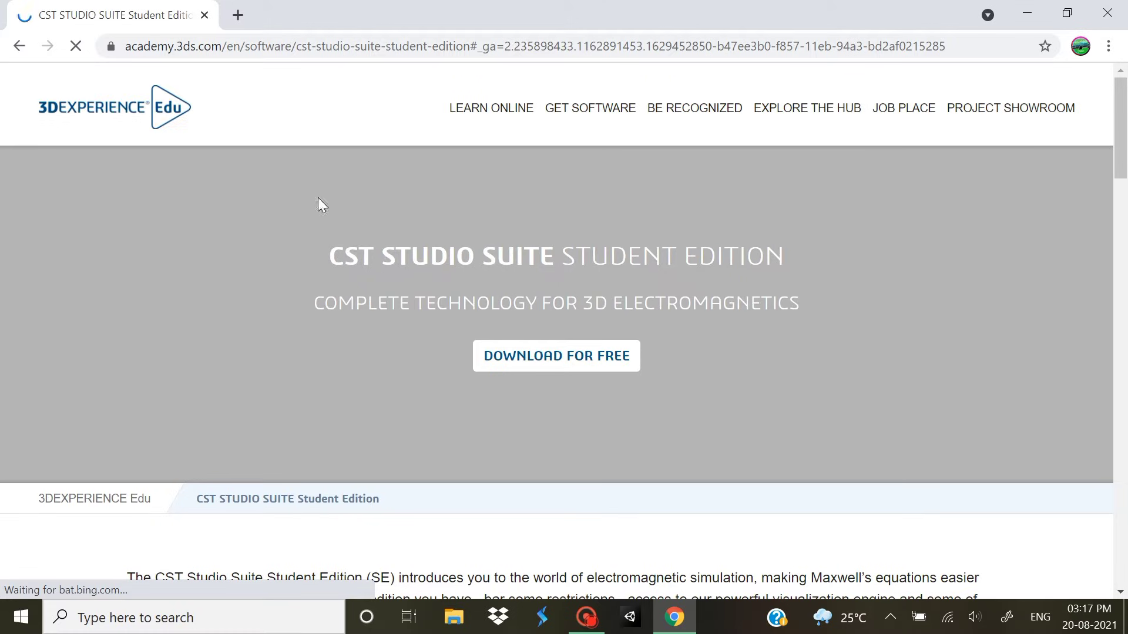
scroll(588, 218, "down", 1)
scroll(587, 218, "up", 2)
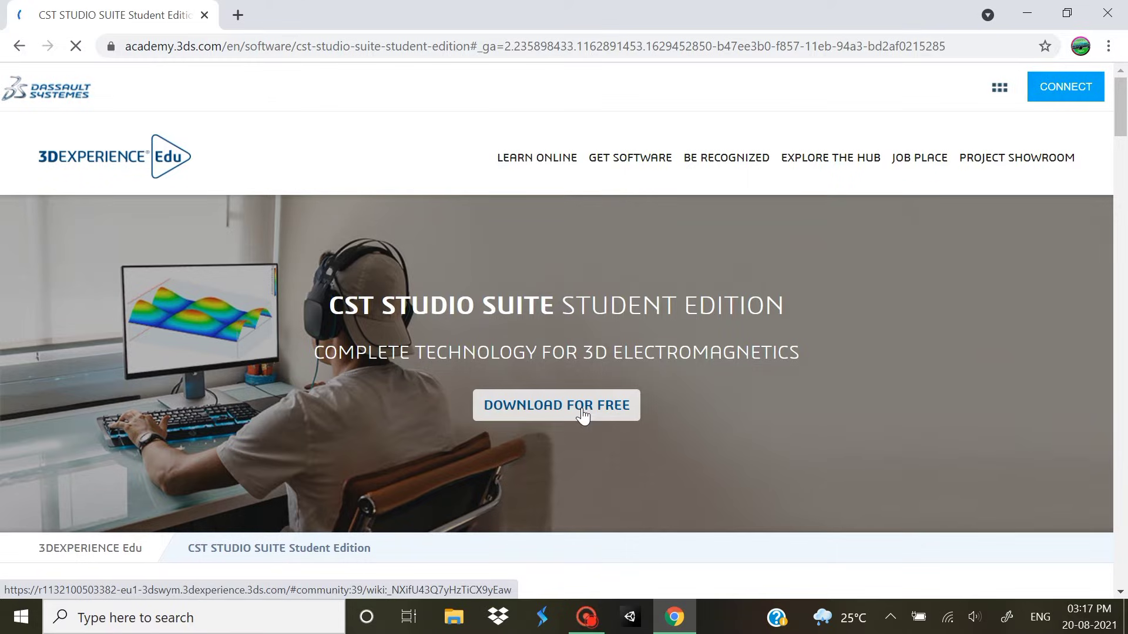
Choose Download for Free and log in to 3DPassport with the account password
left_click(582, 413)
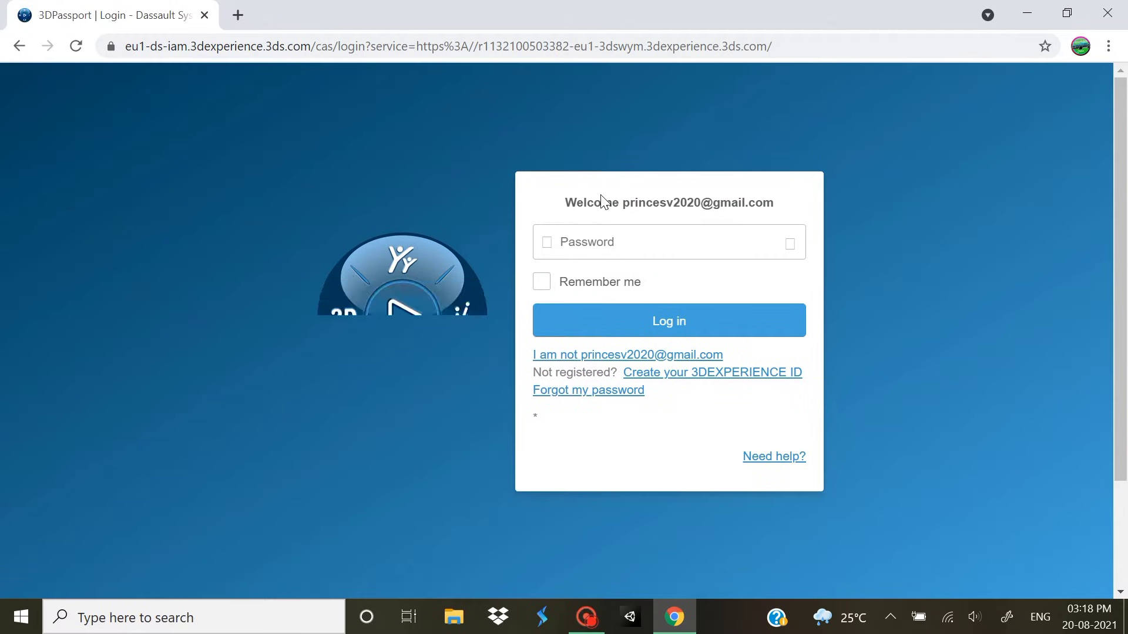
left_click(626, 242)
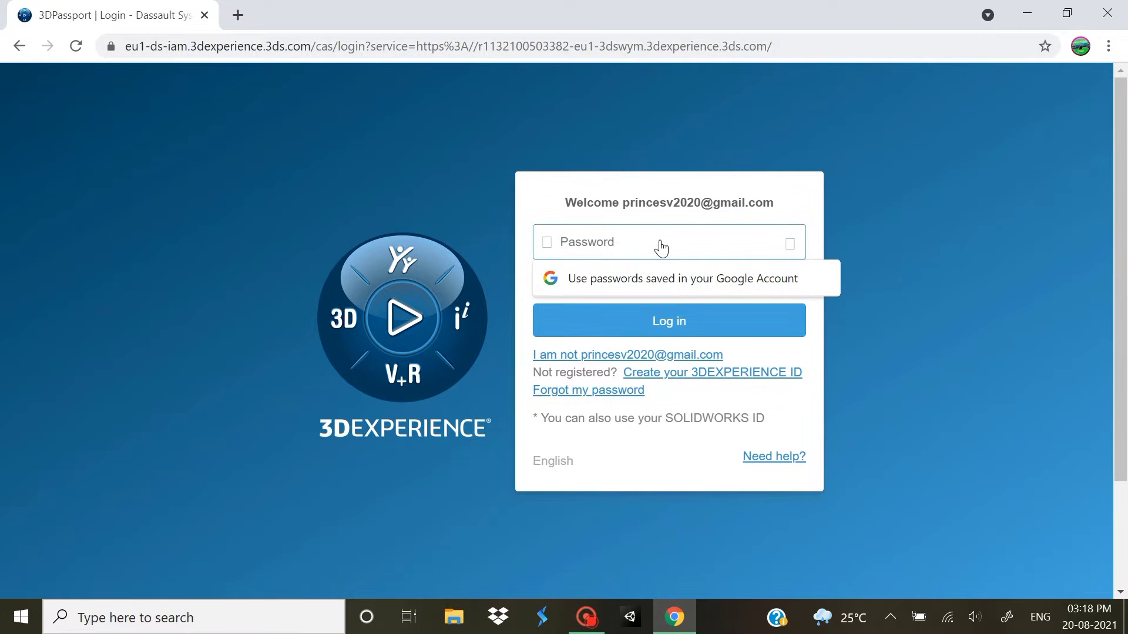
type("p")
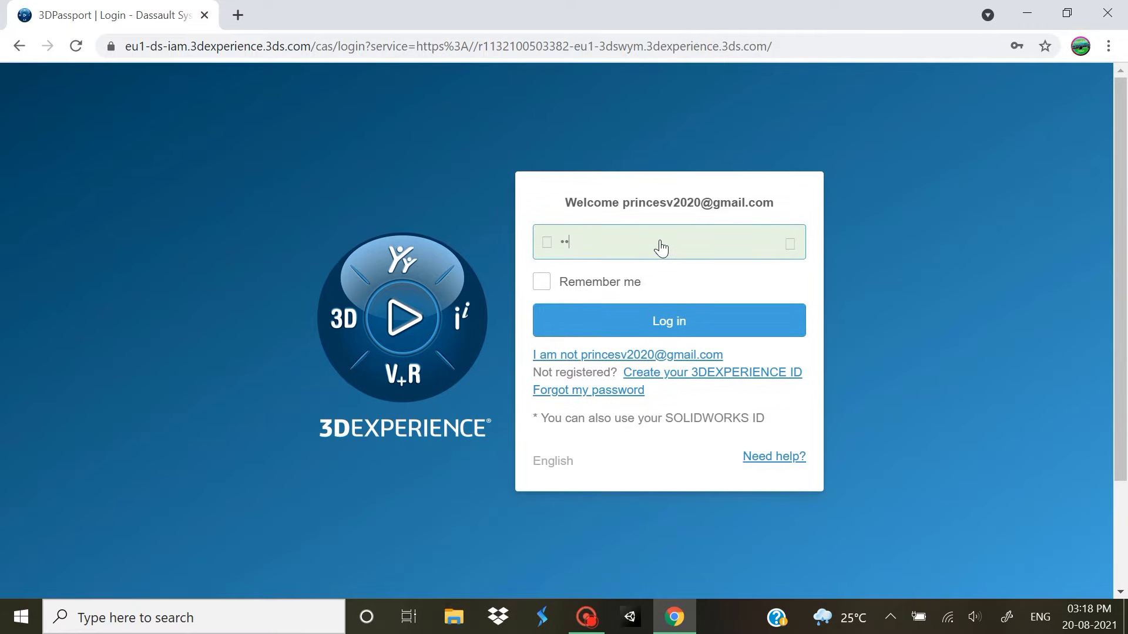
type("a")
left_click(660, 322)
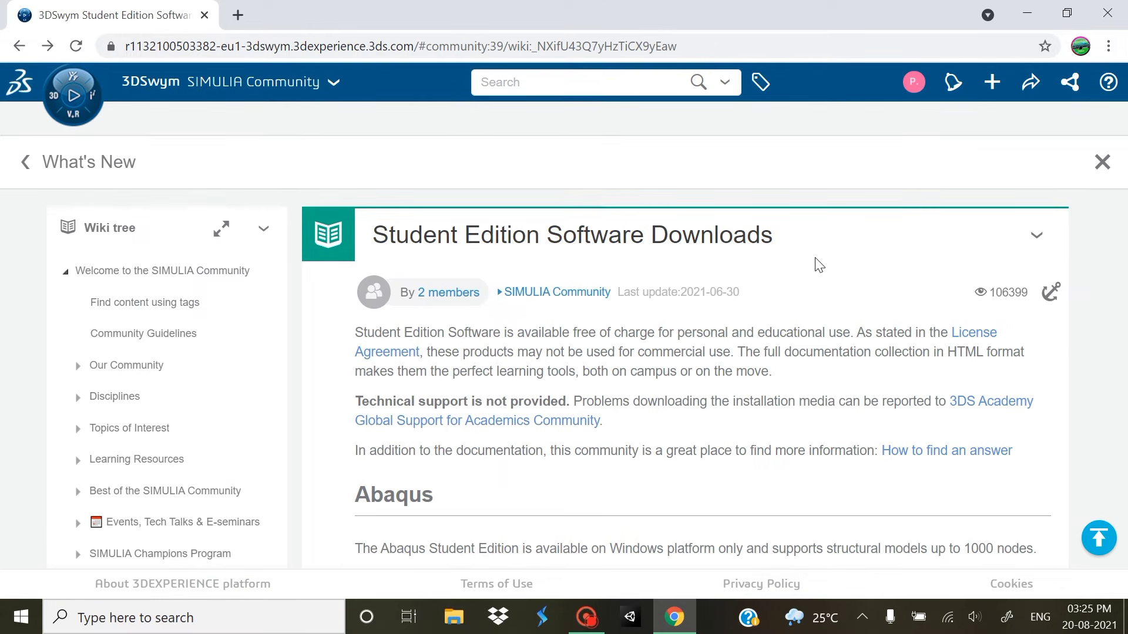
Scroll down the SIMULIA Community page to the CST Studio Suite Student Edition download table
scroll(762, 295, "down", 5)
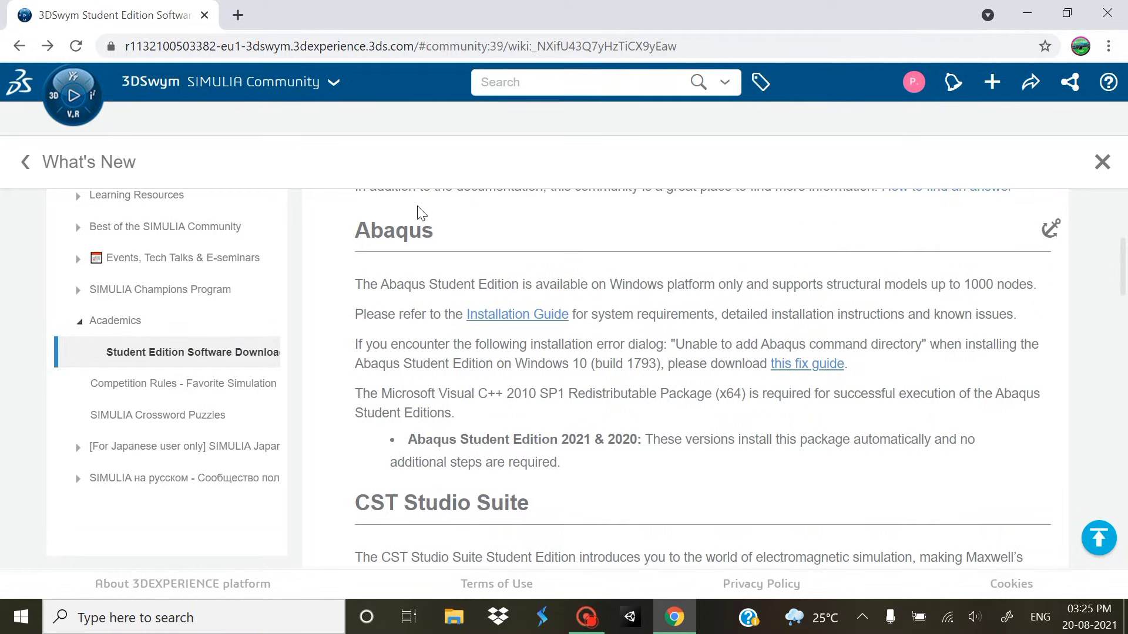
scroll(376, 270, "down", 3)
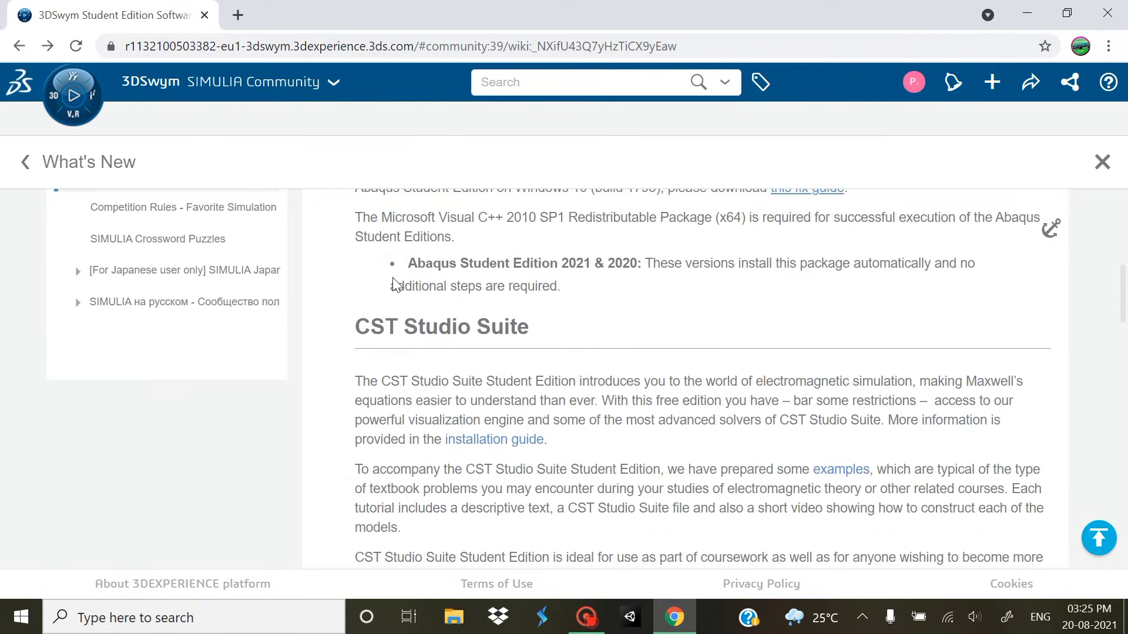
scroll(599, 347, "down", 5)
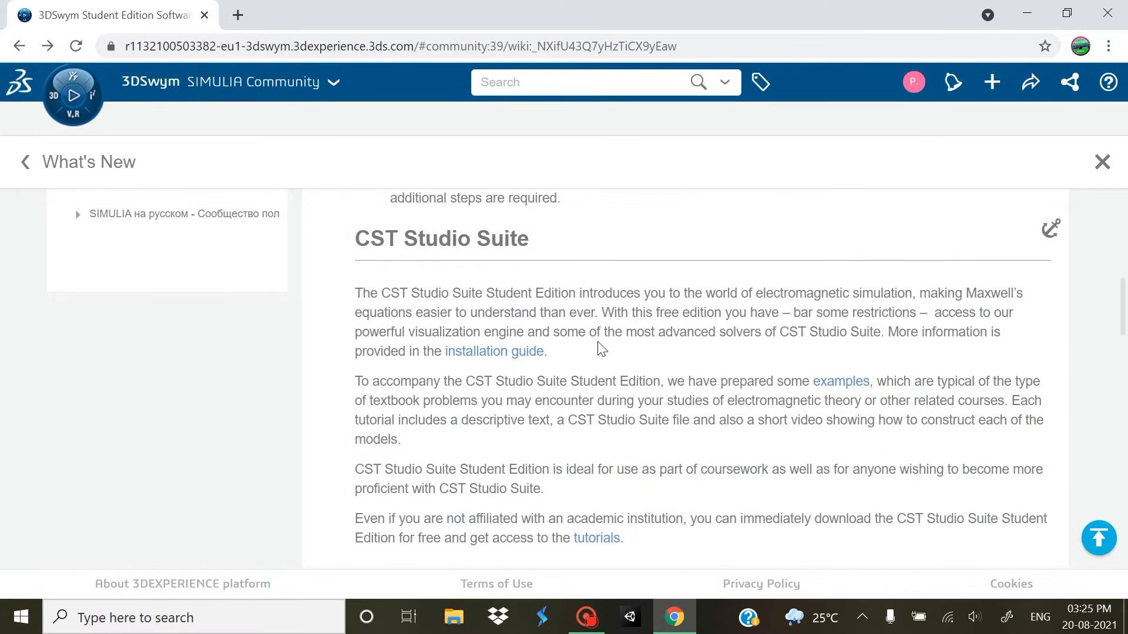
scroll(521, 400, "down", 6)
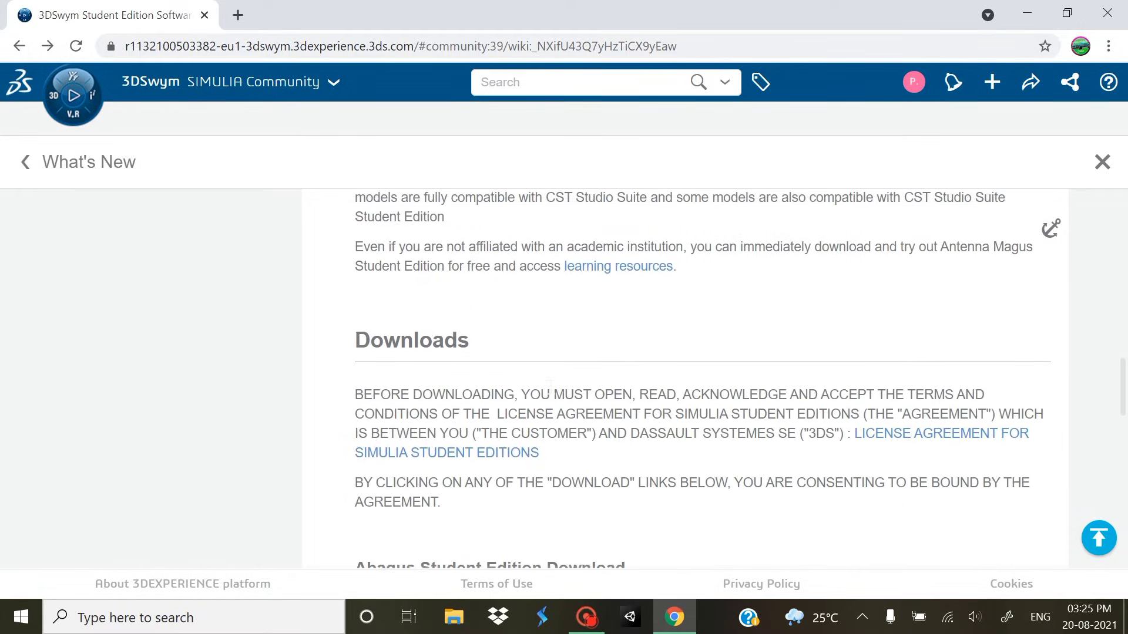
scroll(616, 376, "down", 3)
scroll(607, 358, "down", 3)
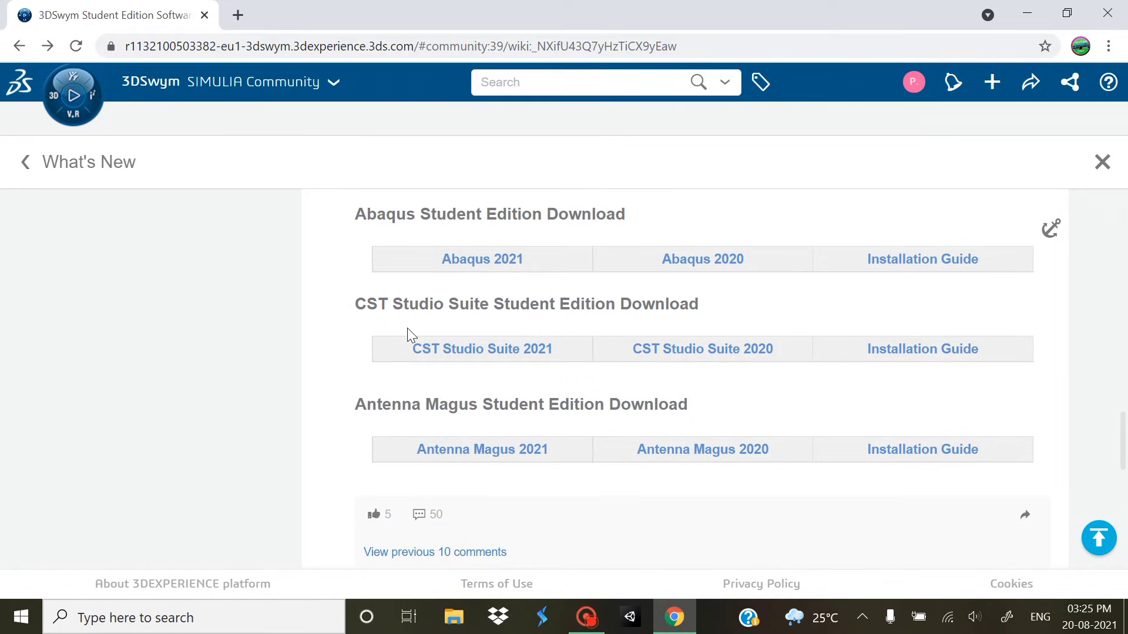
scroll(561, 351, "up", 2)
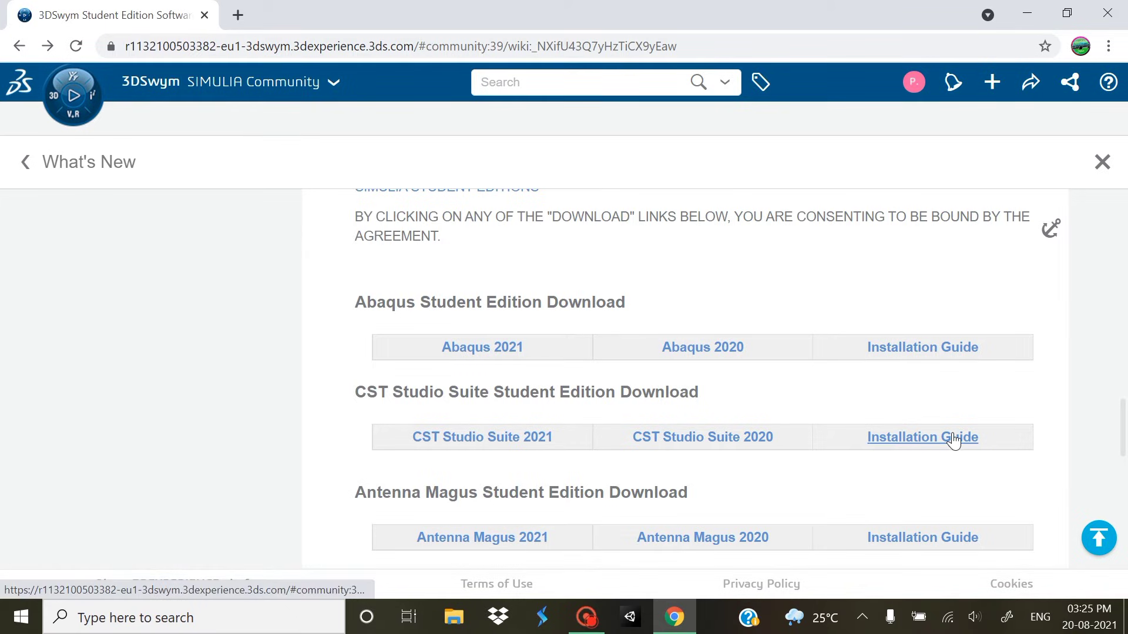
scroll(588, 255, "down", 1)
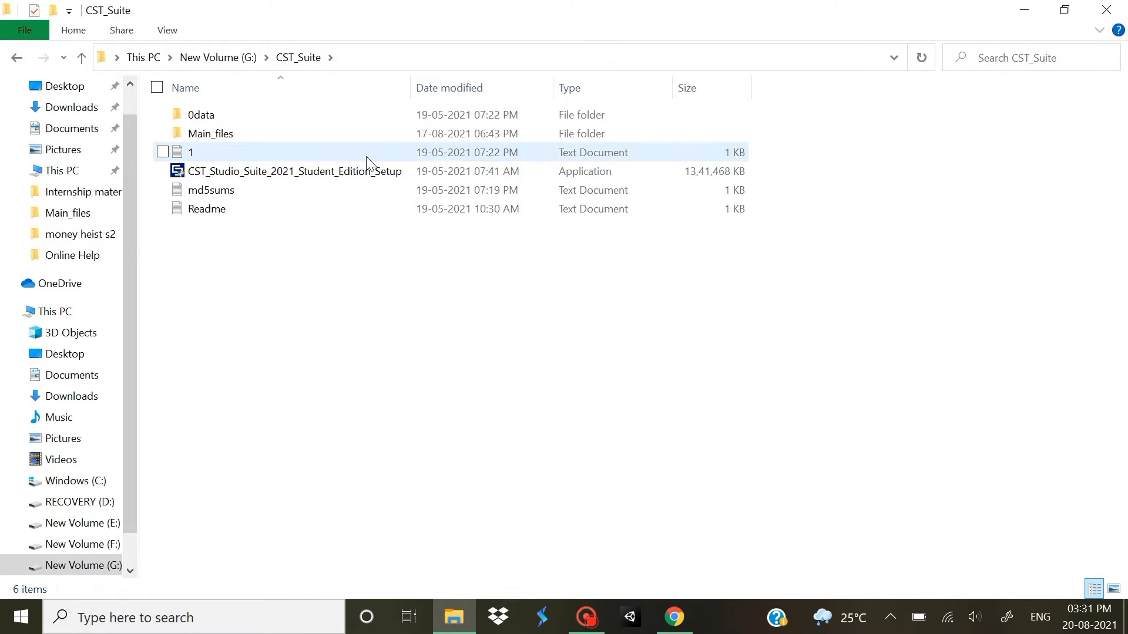
Select CST_Studio_Suite_2021_Student_Edition_Setup in the CST_Suite folder to run it
left_click(365, 181)
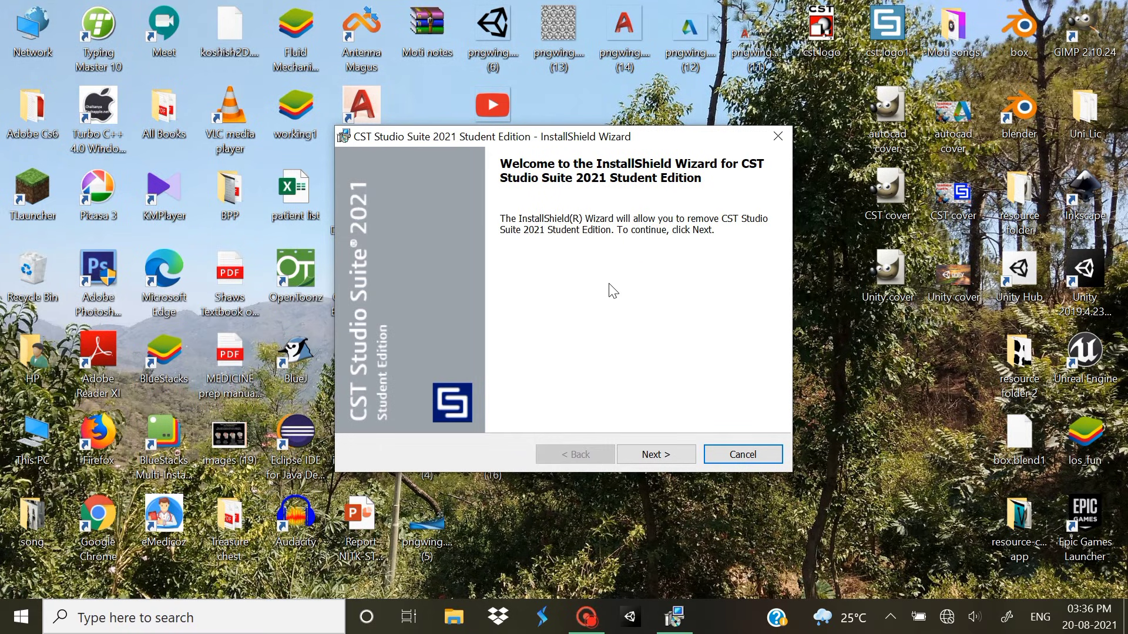
Go past the welcome page, cancel the removal, confirm with Yes, and click Finish
left_click(668, 458)
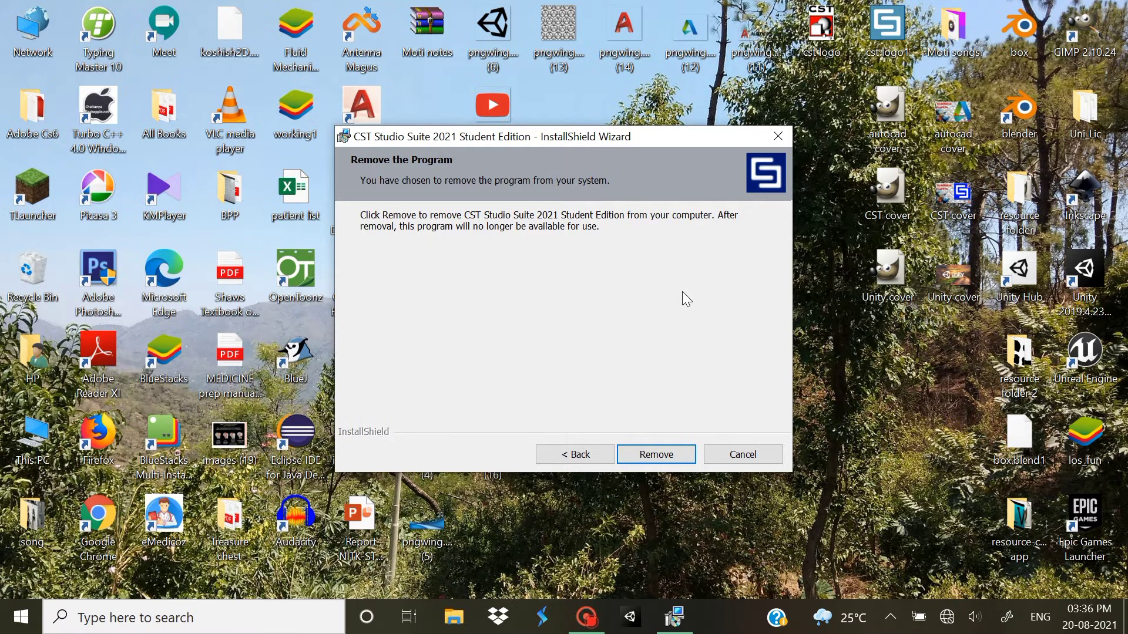
left_click(743, 460)
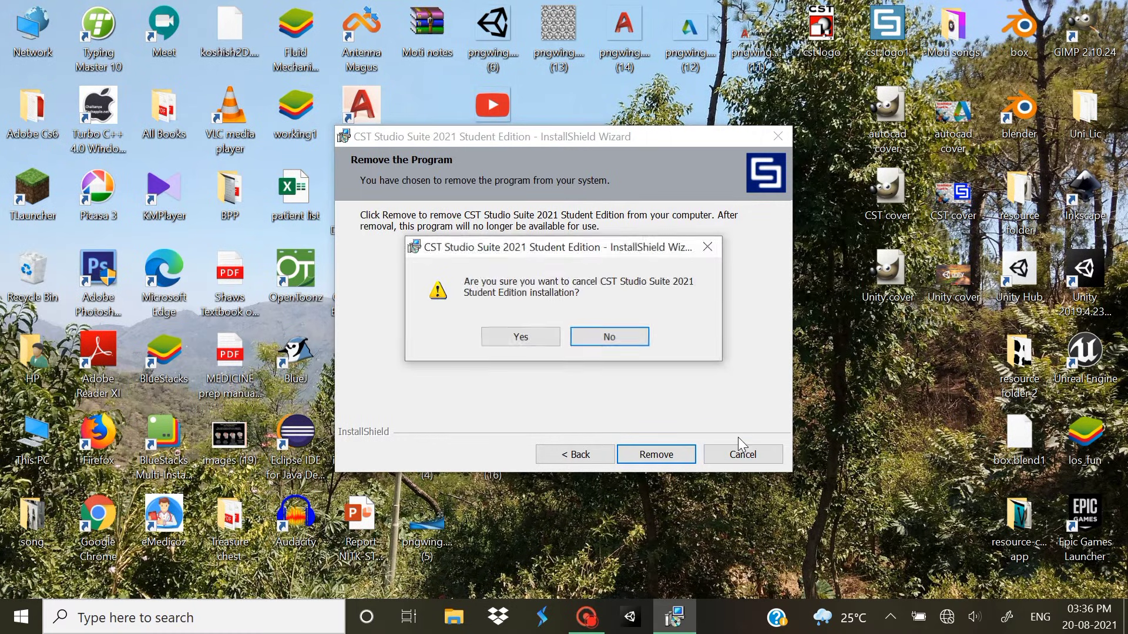
left_click(553, 333)
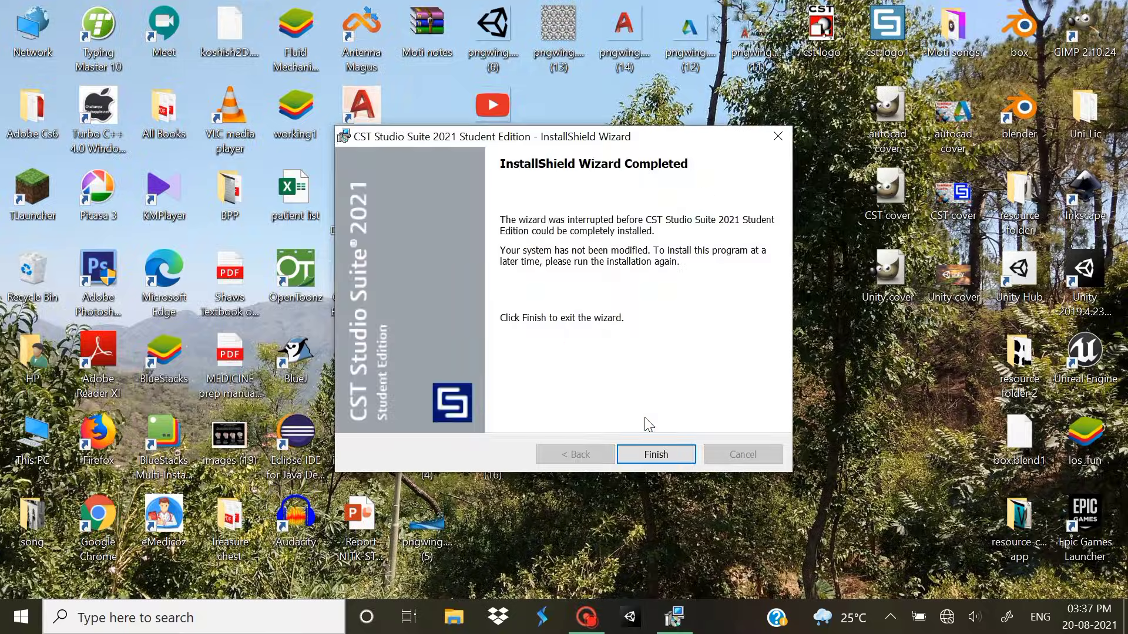
left_click(657, 455)
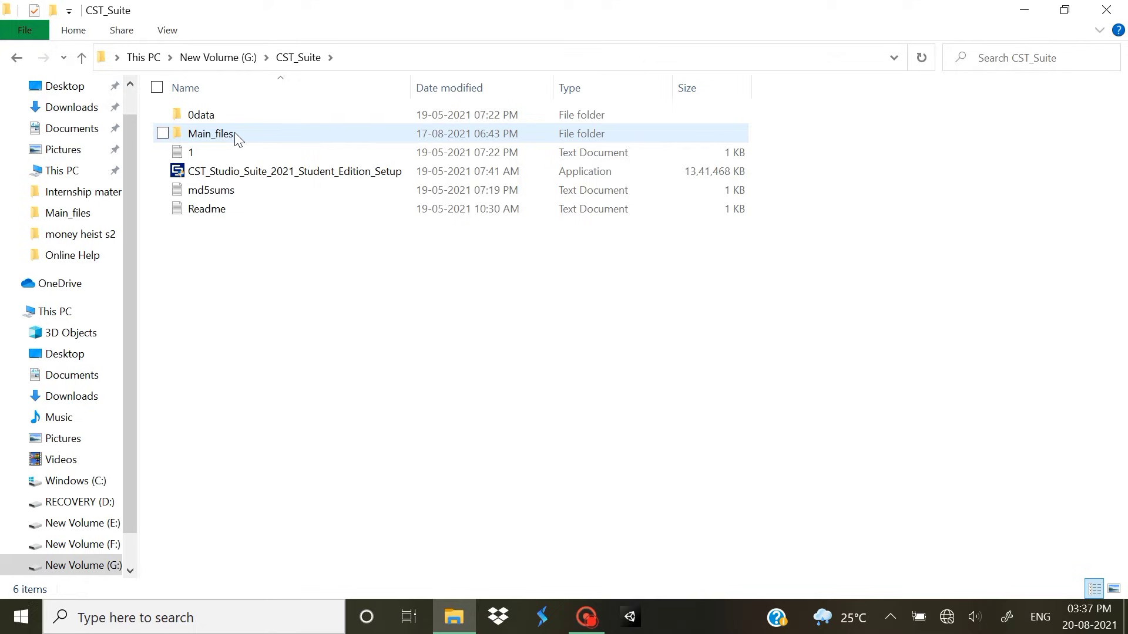
Open the Main_files folder inside CST_Suite and browse its contents
double_click(234, 132)
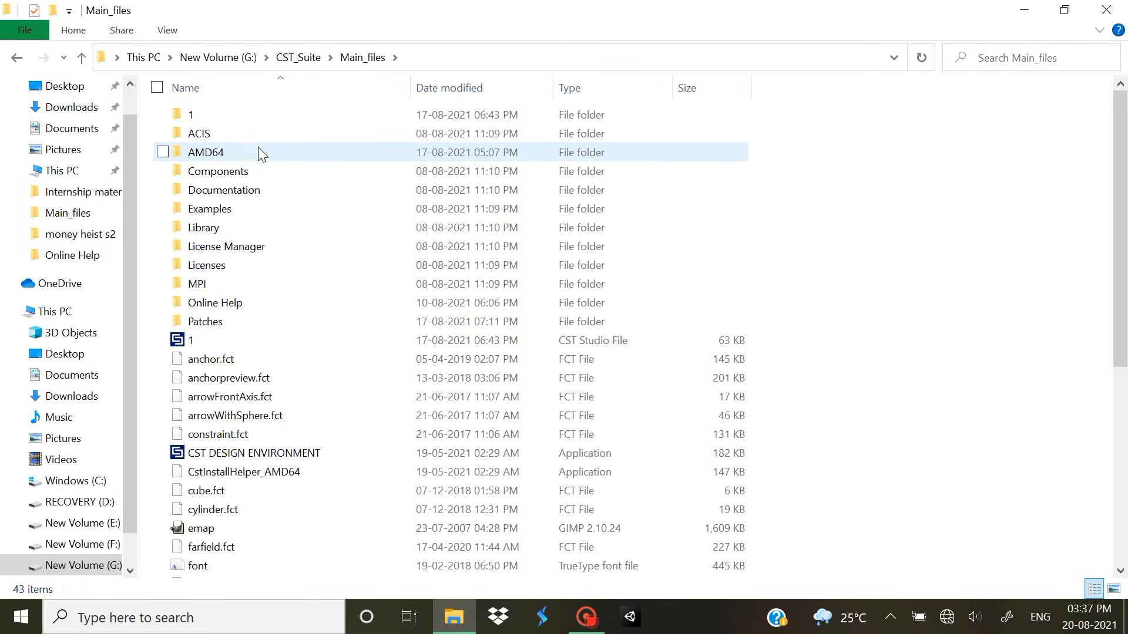
left_click(16, 59)
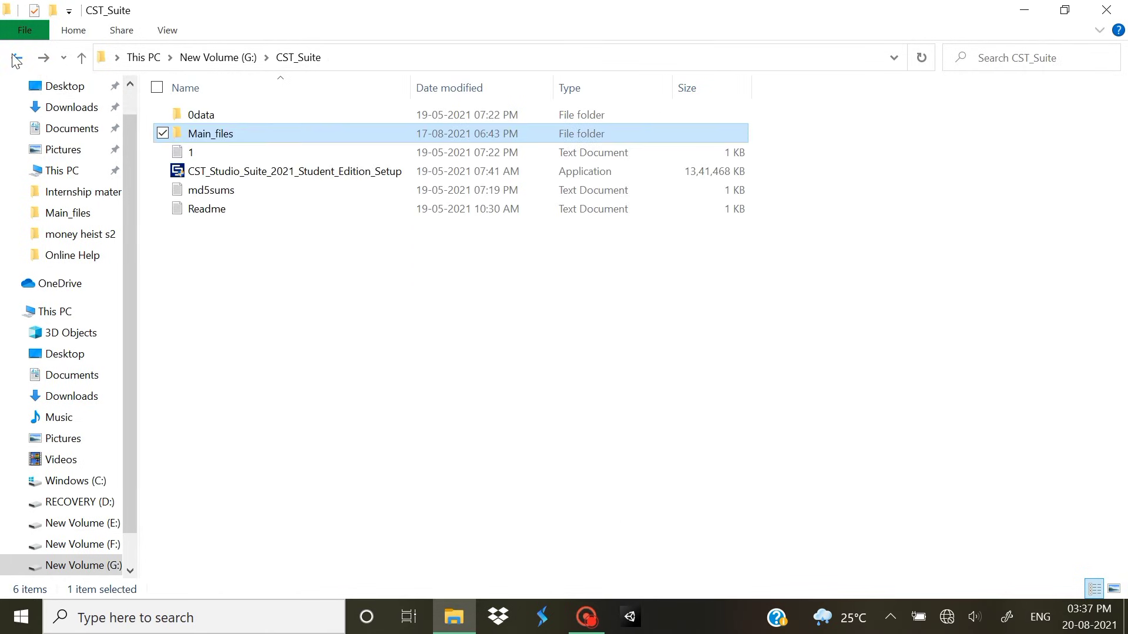
double_click(196, 127)
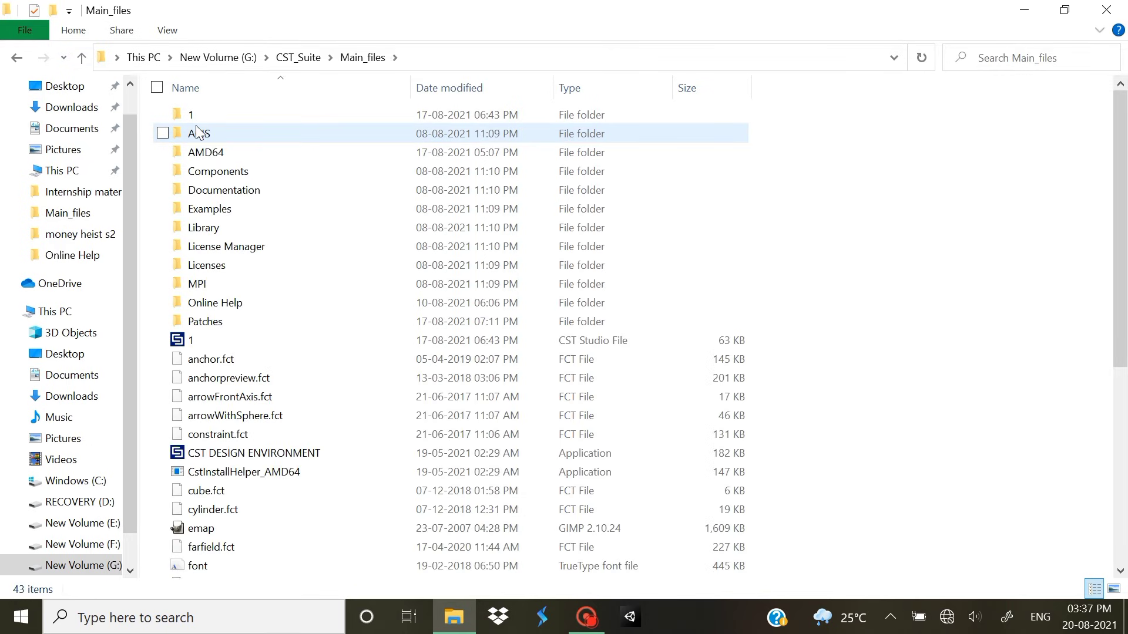
scroll(256, 229, "down", 6)
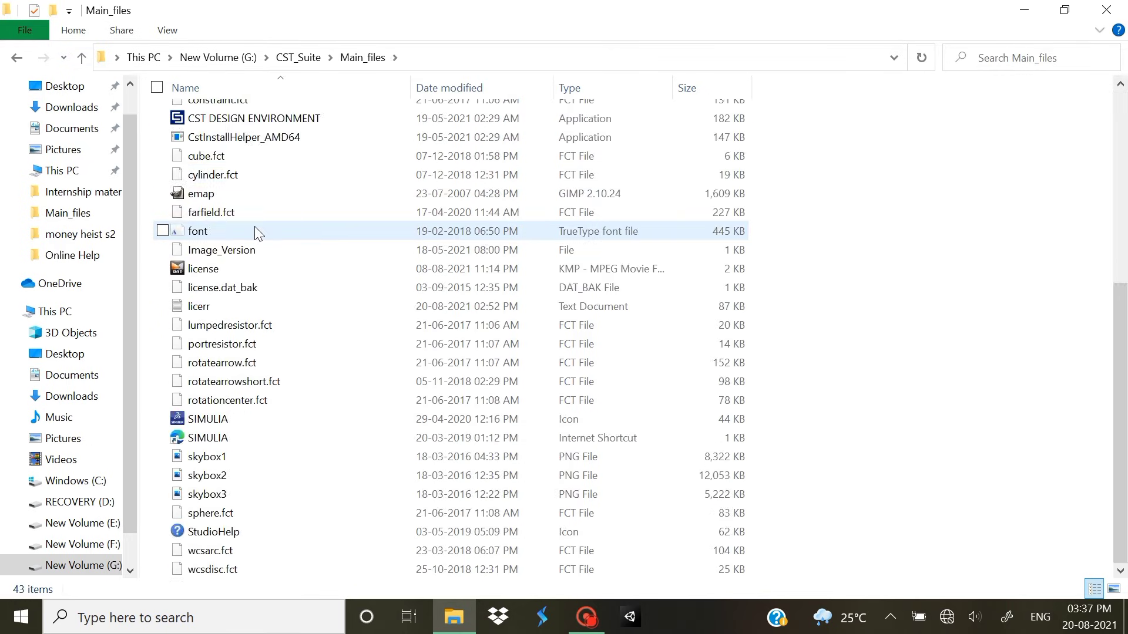
scroll(257, 232, "up", 5)
scroll(255, 227, "up", 1)
scroll(255, 227, "down", 2)
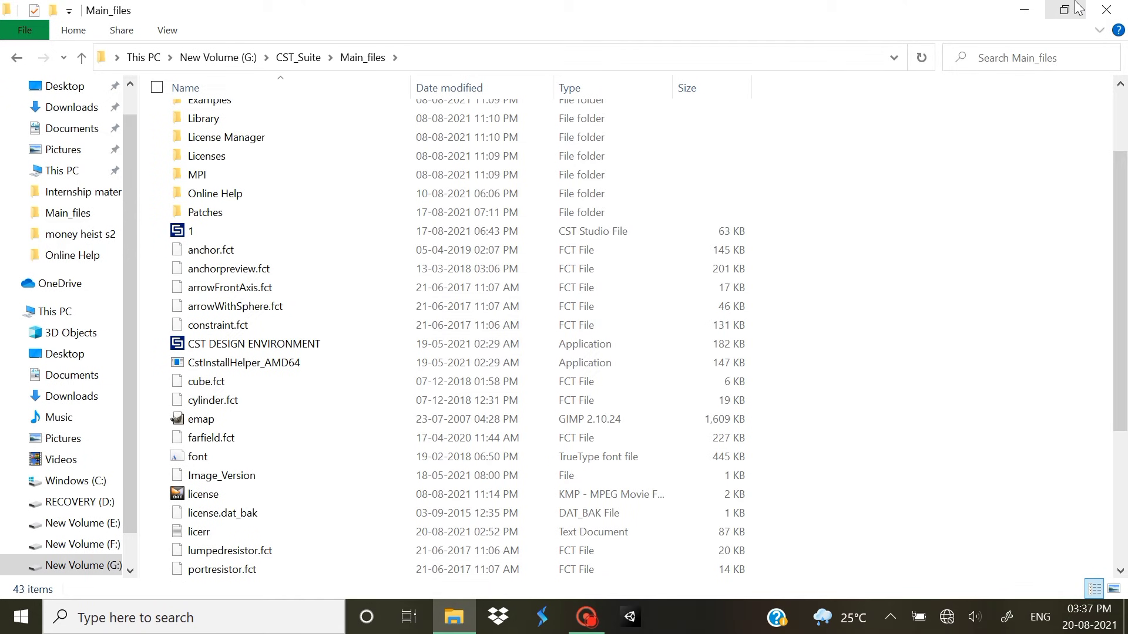
left_click(1029, 8)
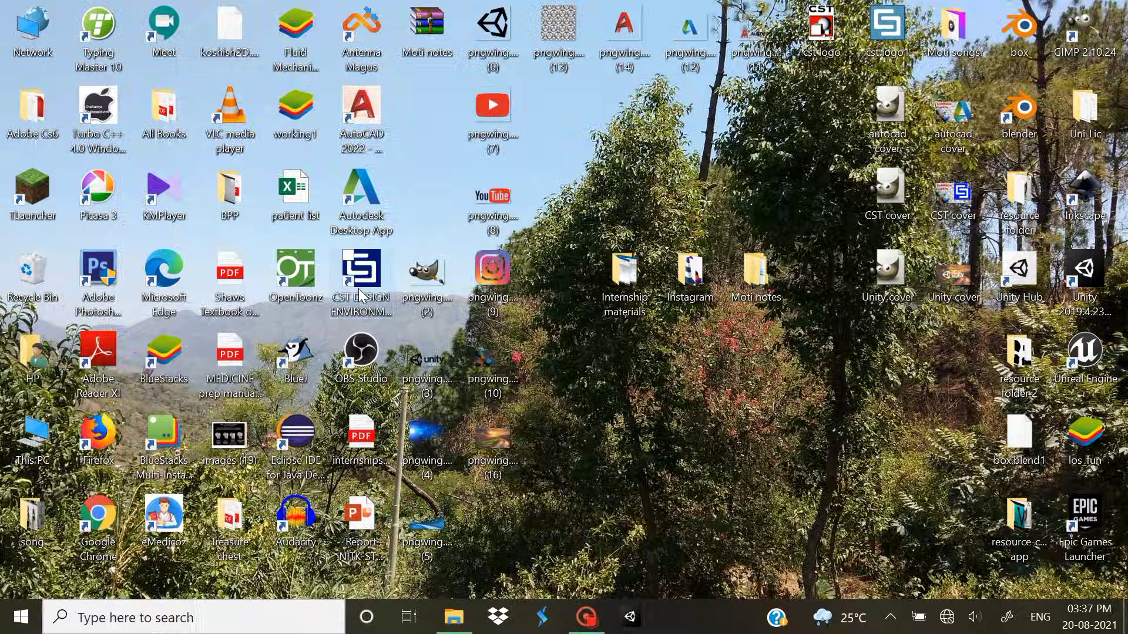
left_click(454, 617)
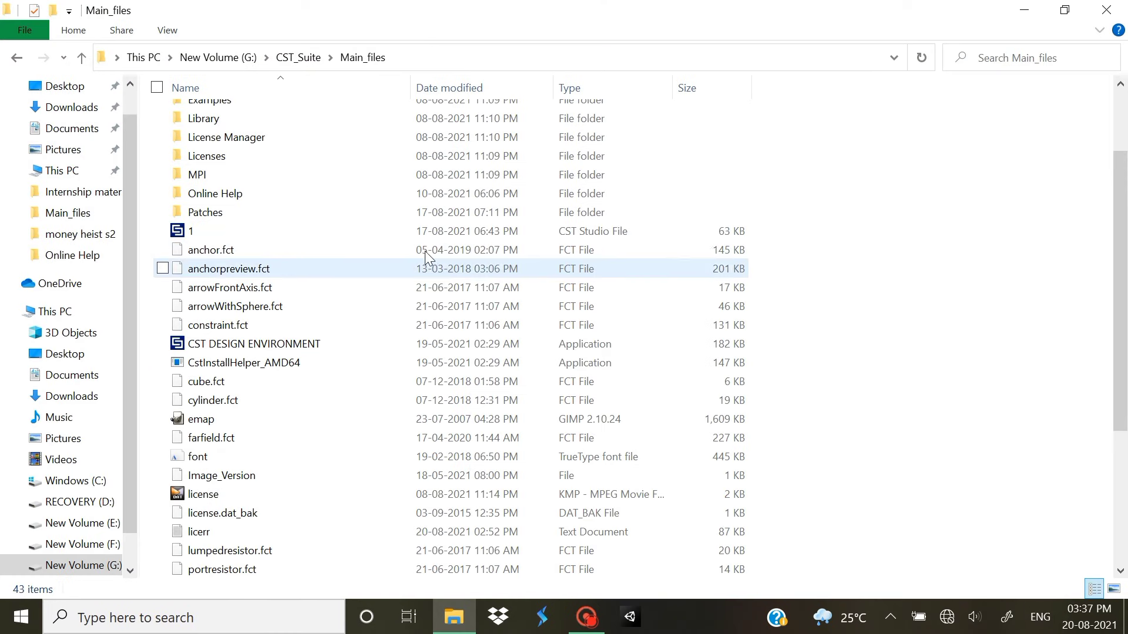
Find CST DESIGN ENVIRONMENT in Main_files and launch it
scroll(270, 346, "down", 1)
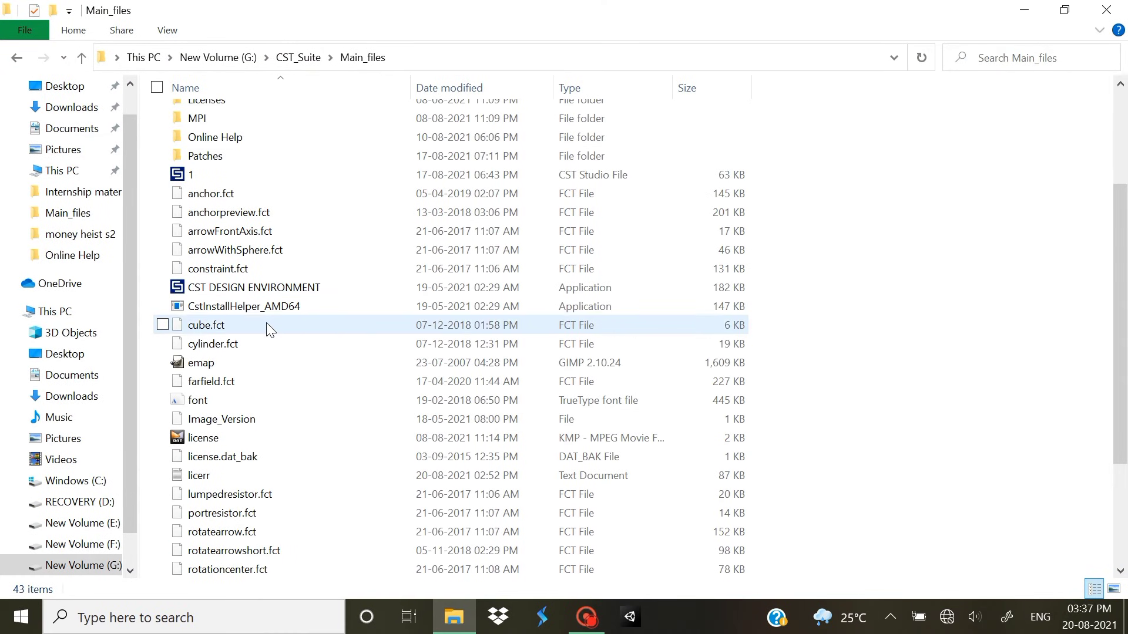
scroll(266, 322, "down", 3)
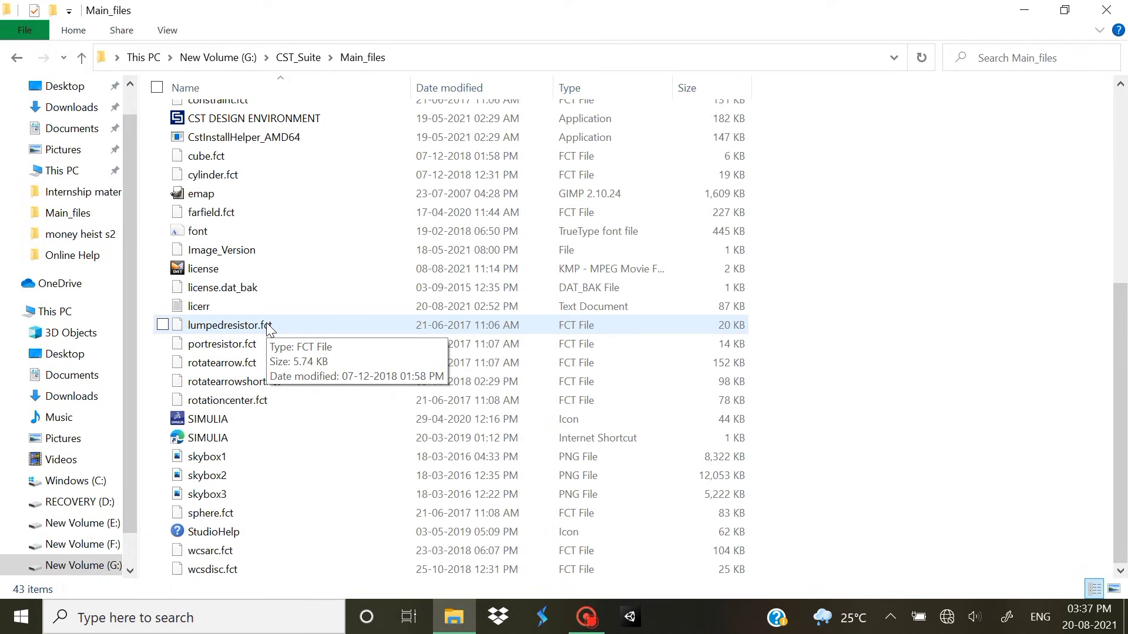
scroll(241, 141, "up", 1)
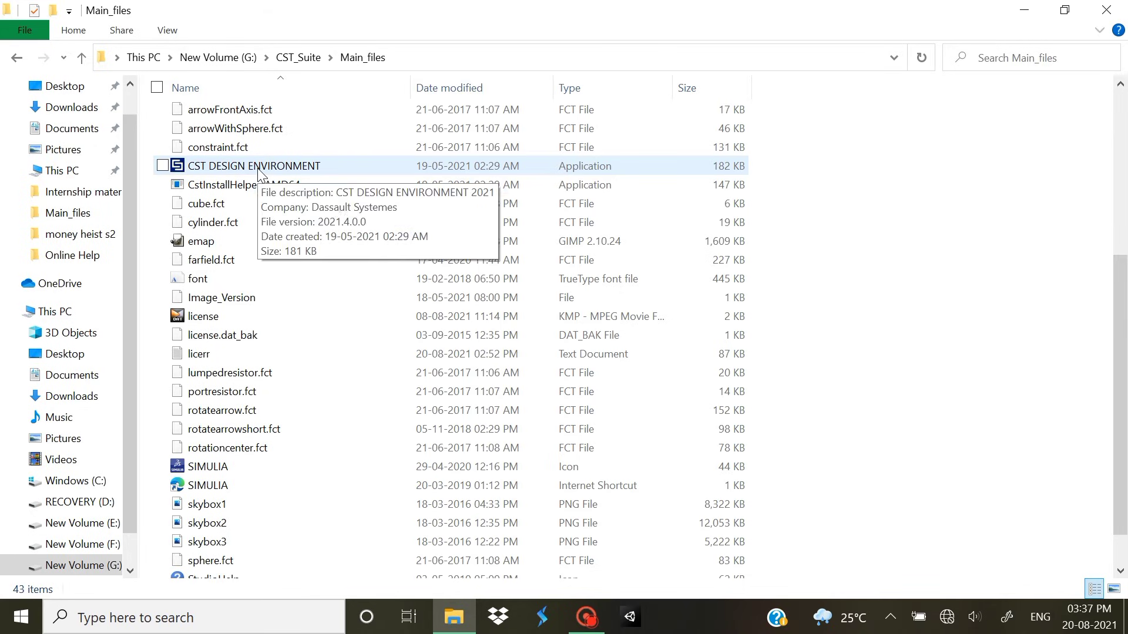
scroll(282, 235, "up", 5)
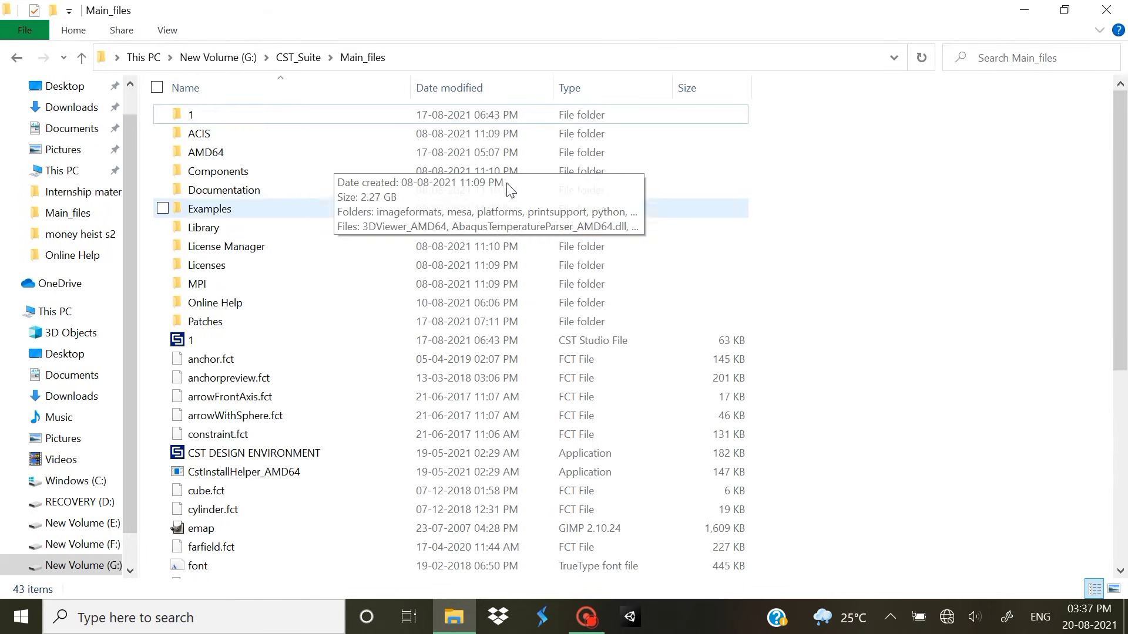
scroll(329, 249, "down", 2)
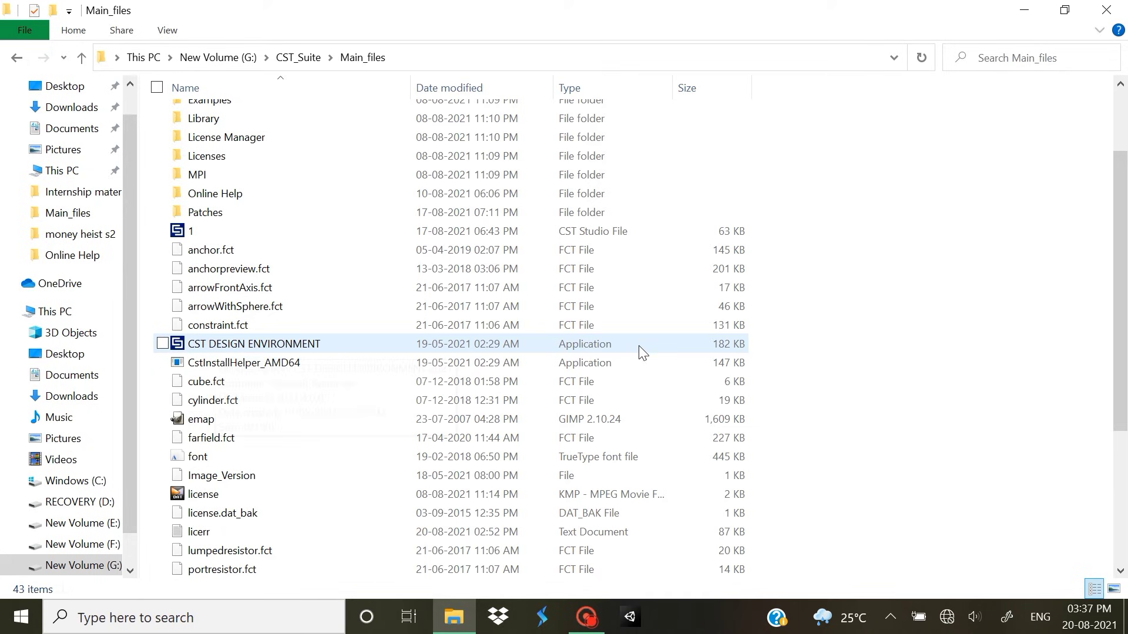
double_click(348, 344)
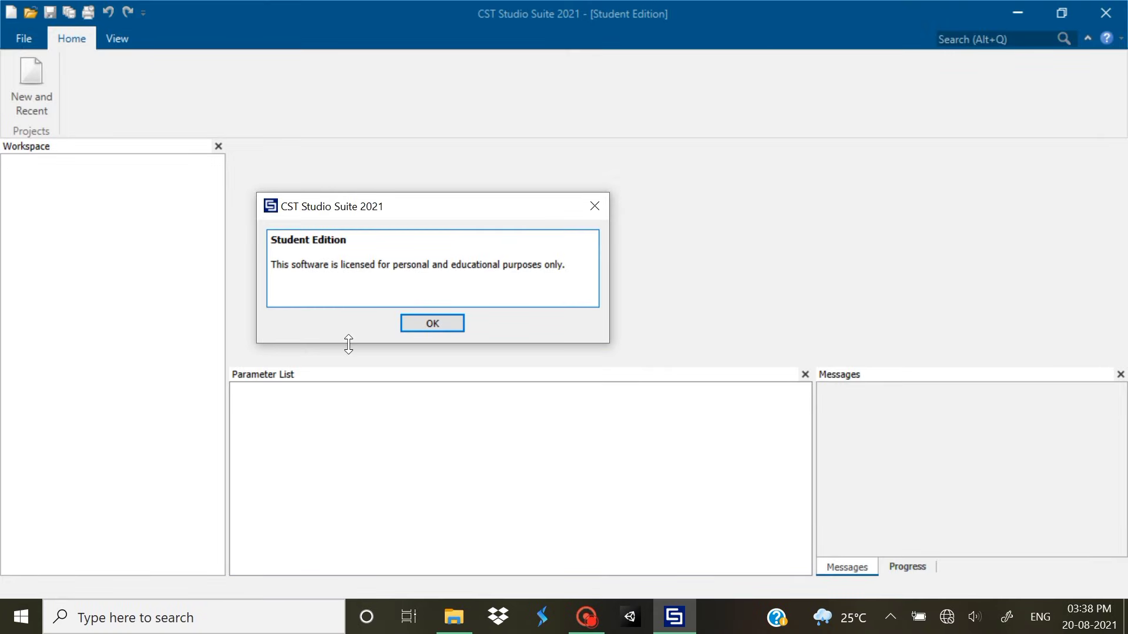
Dismiss the Student Edition licence notice with OK
left_click(427, 318)
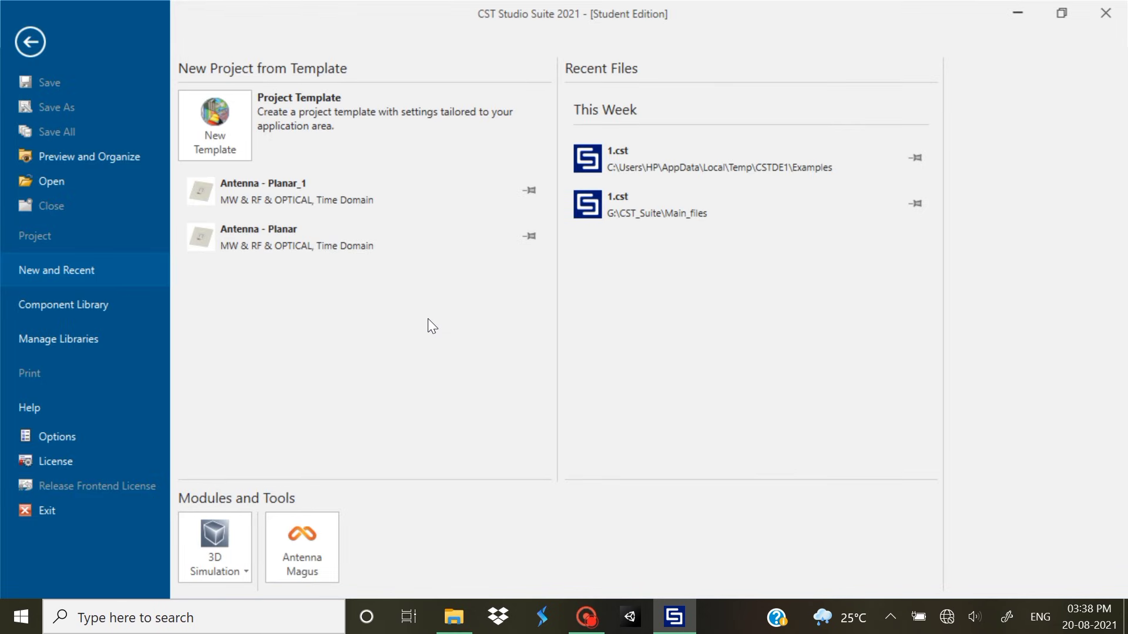